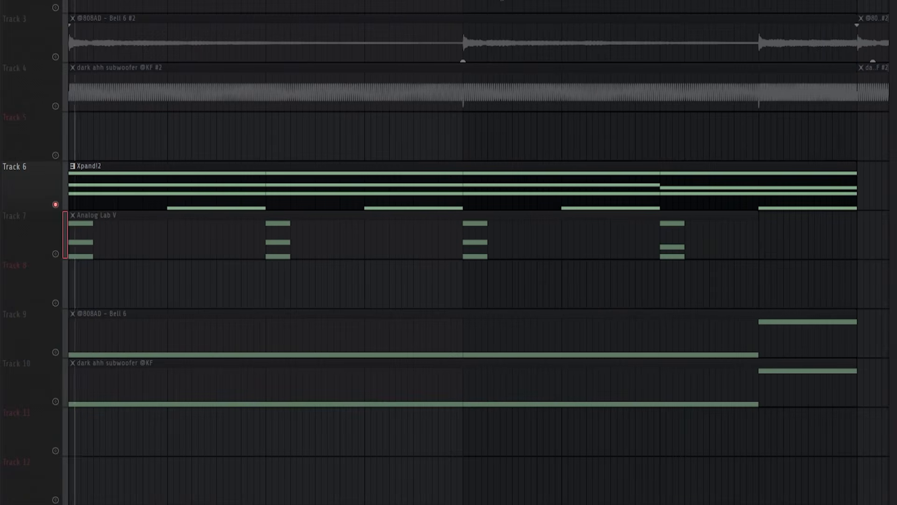
Unmute the Analog Lab V track and the dark ahh subwoofer track so each layer can be heard.
{"action": "left_click", "coordinate": [55, 255]}
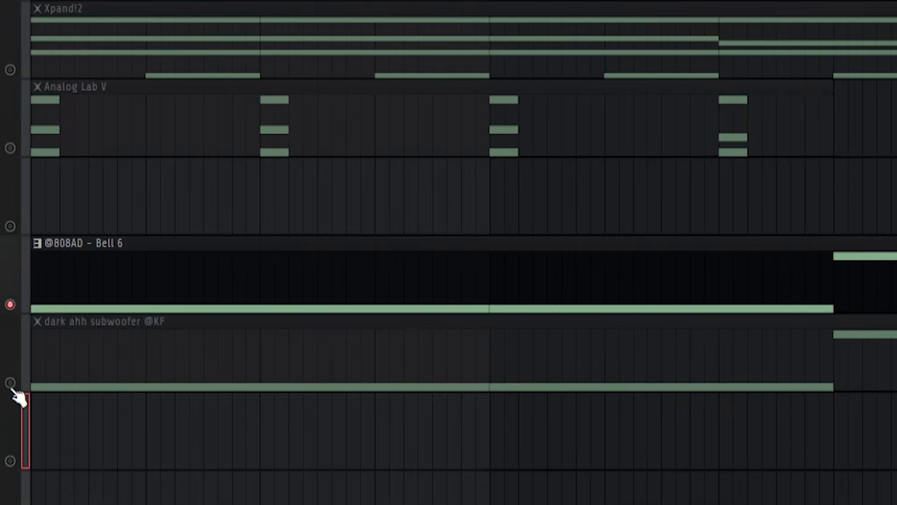
{"action": "left_click", "coordinate": [9, 382]}
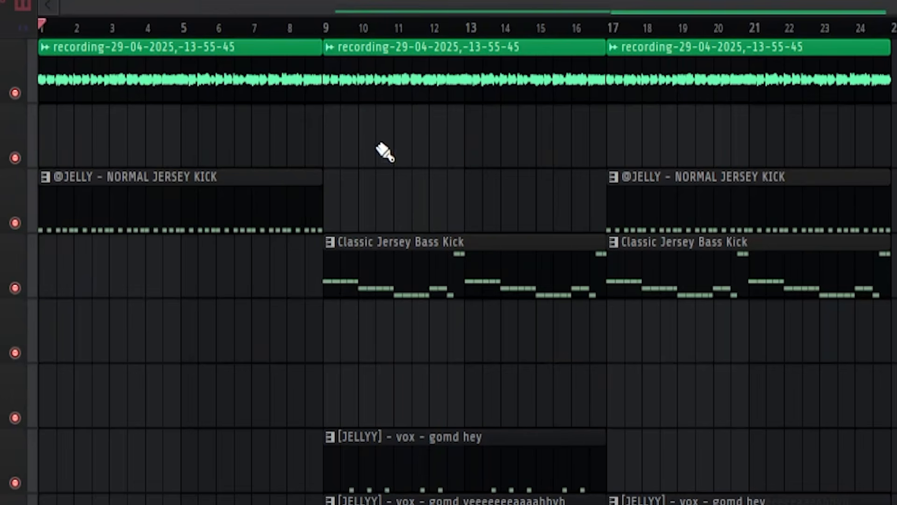
Audition the sample recording alone, then play the Normal Jersey Kick and Classic Jersey Bass Kick tracks isolated from the start.
{"action": "right_click", "coordinate": [15, 93]}
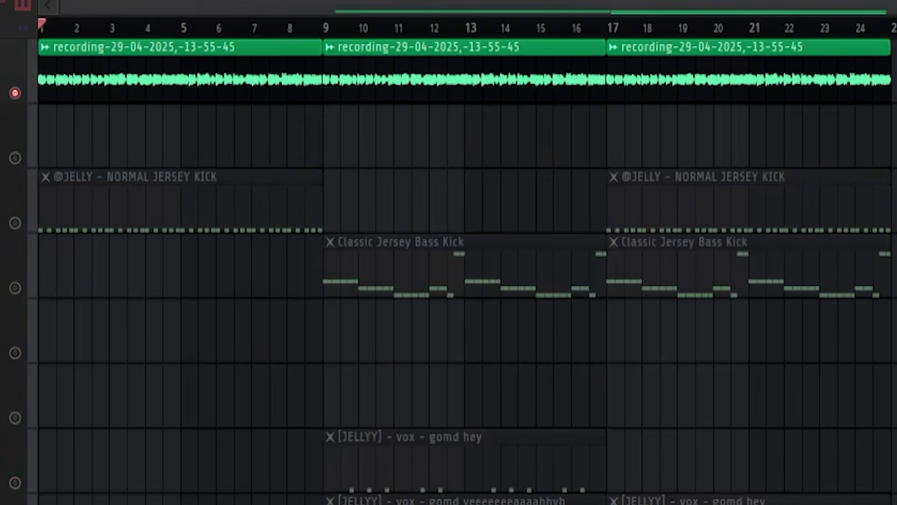
{"action": "right_click", "coordinate": [15, 223]}
{"action": "left_click", "coordinate": [15, 288]}
{"action": "scroll", "coordinate": [74, 122], "scroll_direction": "up", "scroll_amount": 5}
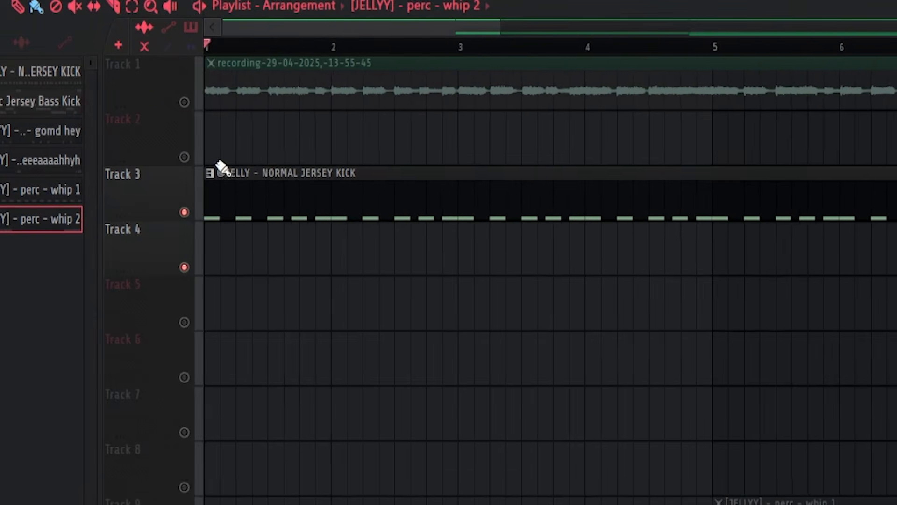
{"action": "left_click", "coordinate": [220, 168]}
{"action": "key", "text": "space"}
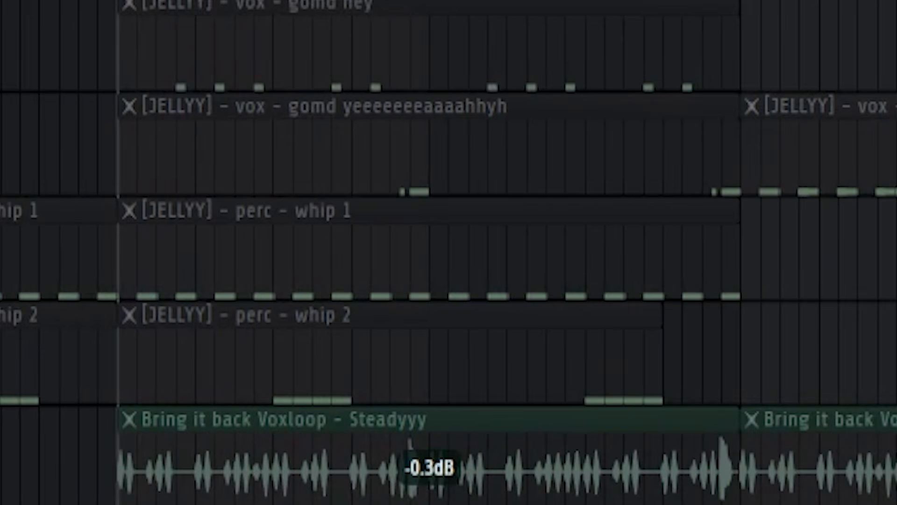
Examine how the gomd vocals, whip percussion and Bring it back voxloop are placed in the section from bar 9.
{"action": "scroll", "coordinate": [72, 57], "scroll_direction": "up", "scroll_amount": 3}
{"action": "scroll", "coordinate": [72, 56], "scroll_direction": "down", "scroll_amount": 3}
{"action": "scroll", "coordinate": [72, 56], "scroll_direction": "up", "scroll_amount": 4}
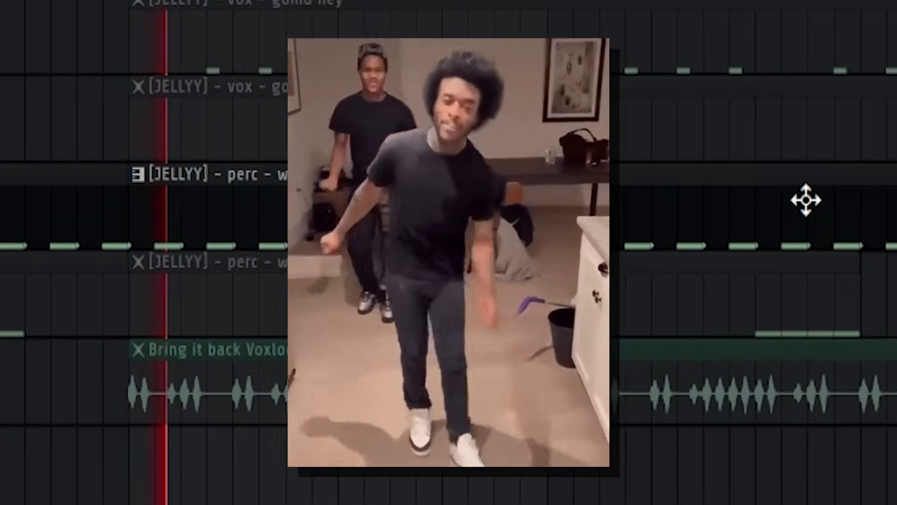
{"action": "scroll", "coordinate": [715, 243], "scroll_direction": "up", "scroll_amount": 1}
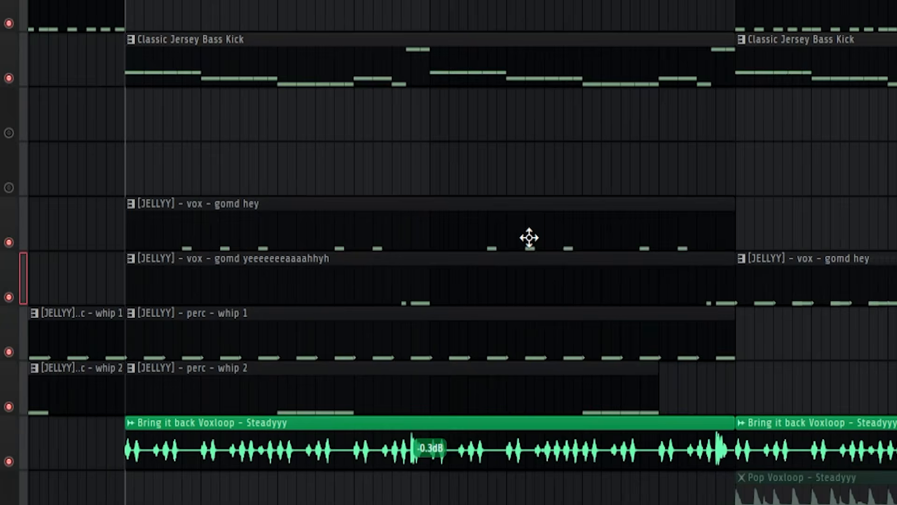
{"action": "scroll", "coordinate": [529, 238], "scroll_direction": "down", "scroll_amount": 2}
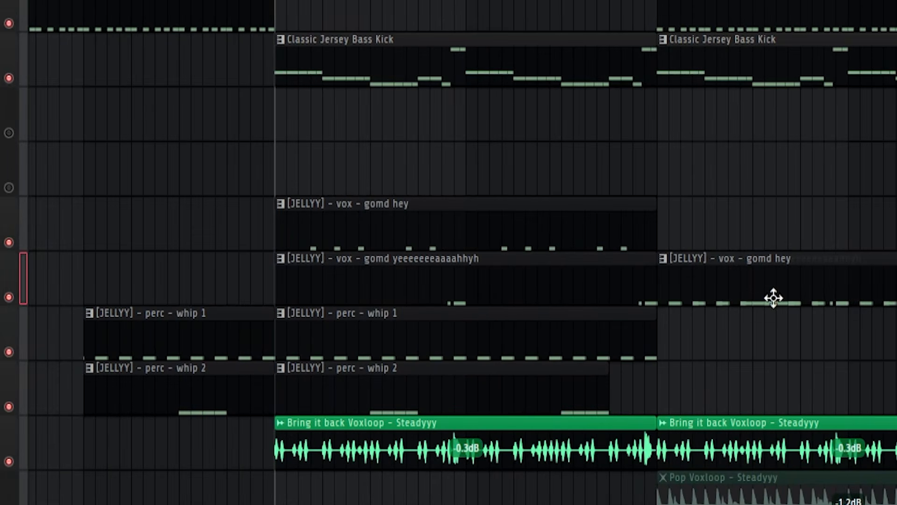
{"action": "scroll", "coordinate": [570, 290], "scroll_direction": "up", "scroll_amount": 2}
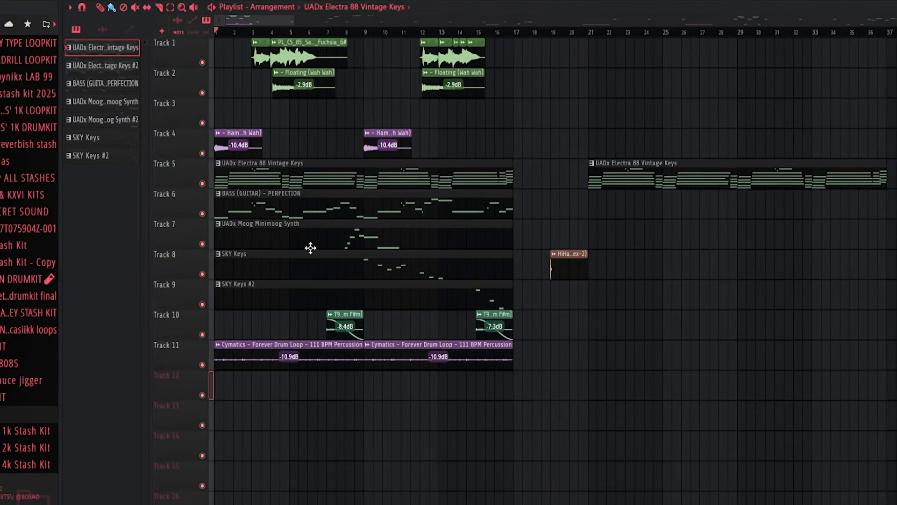
Play the melody arrangement and examine the BASS (GUITAR) - PERFECTION and Minimoog synth patterns.
{"action": "key", "text": "space"}
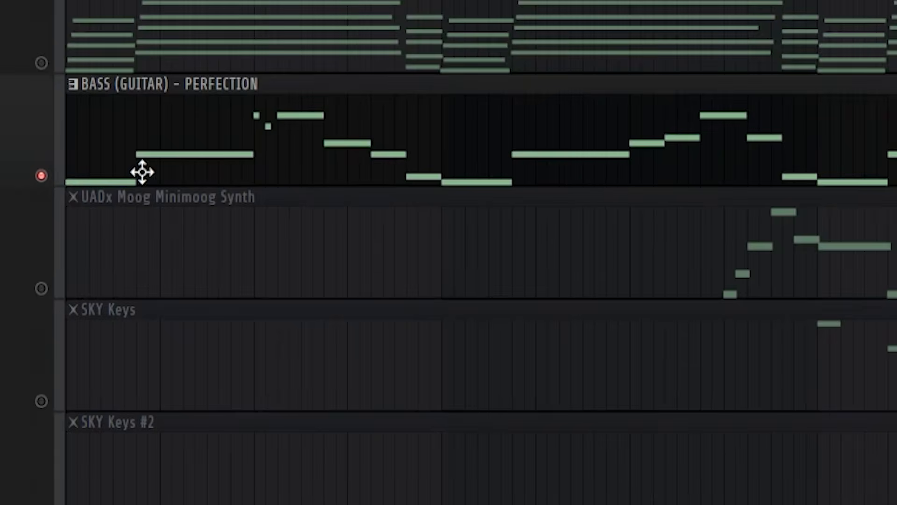
{"action": "scroll", "coordinate": [98, 220], "scroll_direction": "down", "scroll_amount": 1}
{"action": "scroll", "coordinate": [56, 270], "scroll_direction": "up", "scroll_amount": 1}
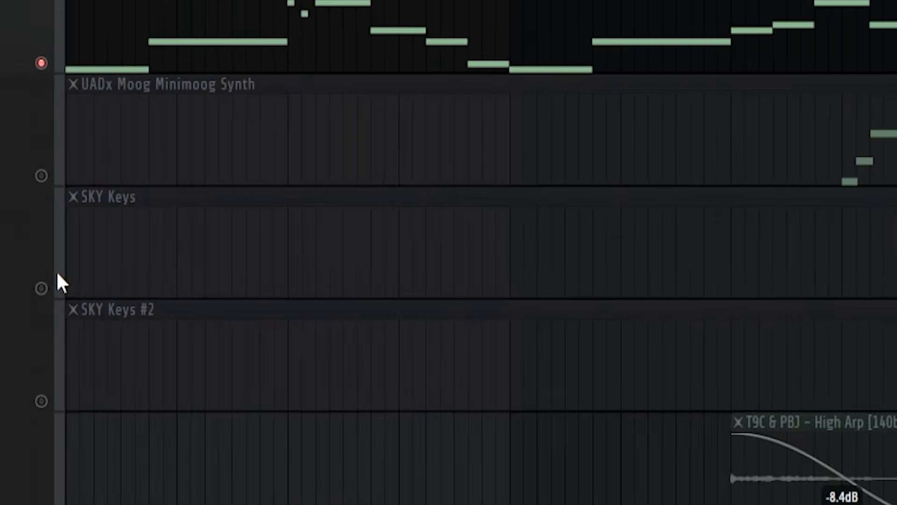
{"action": "scroll", "coordinate": [64, 269], "scroll_direction": "down", "scroll_amount": 5}
{"action": "scroll", "coordinate": [63, 269], "scroll_direction": "up", "scroll_amount": 3}
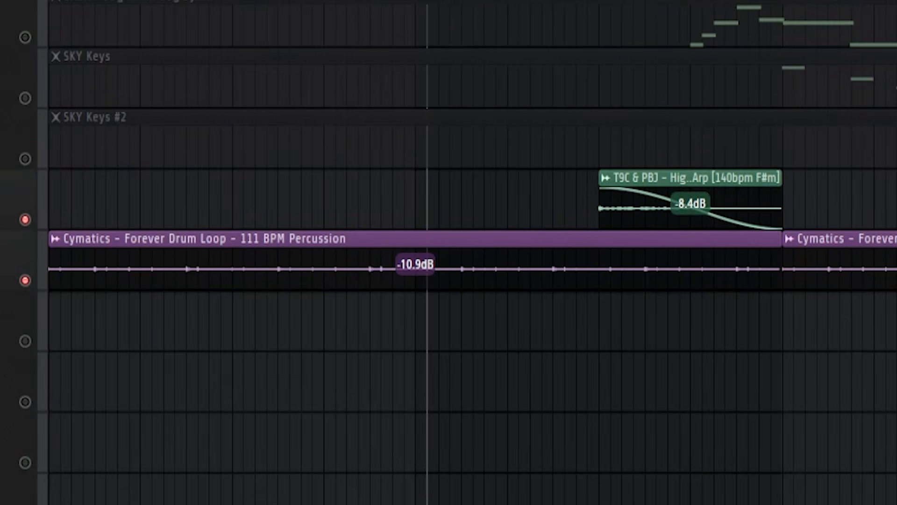
Unmute the SKY Keys and SKY Keys #2 tracks to include them with the Minimoog synth.
{"action": "left_click", "coordinate": [26, 98]}
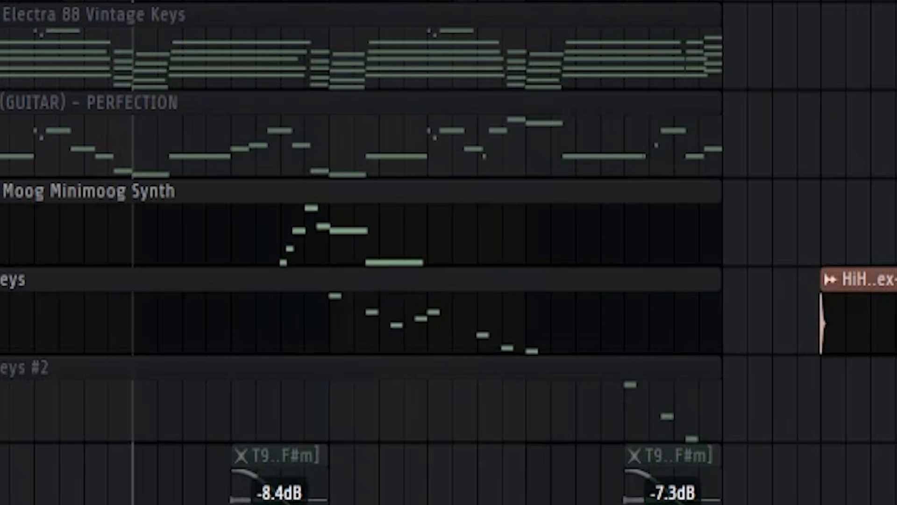
{"action": "left_click", "coordinate": [25, 159]}
{"action": "scroll", "coordinate": [146, 172], "scroll_direction": "up", "scroll_amount": 5}
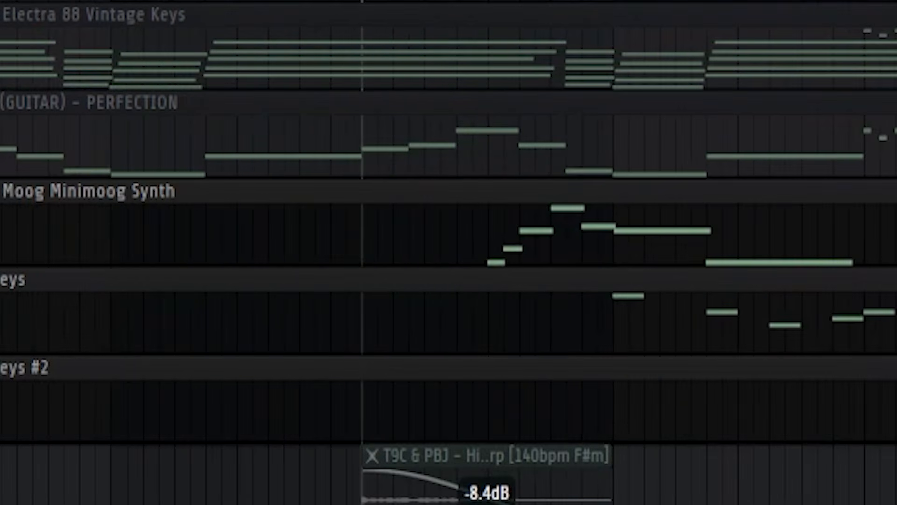
{"action": "scroll", "coordinate": [80, 173], "scroll_direction": "down", "scroll_amount": 5}
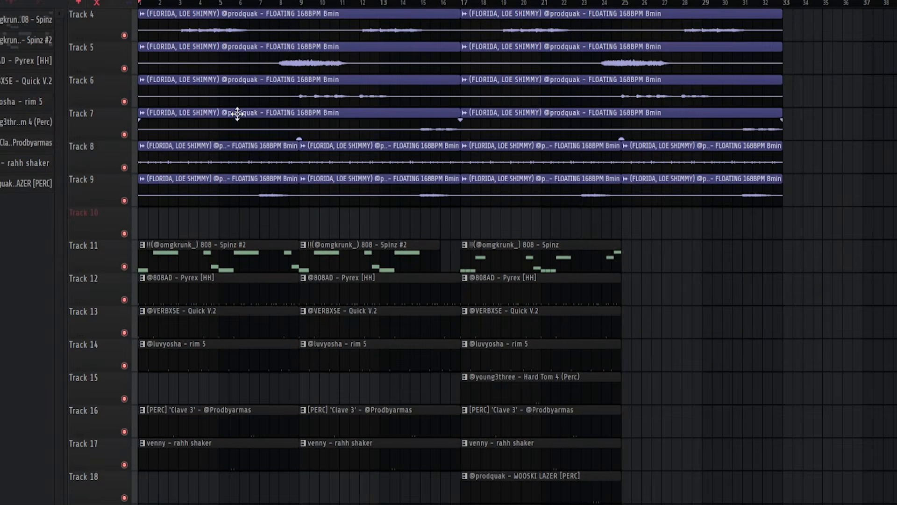
{"action": "scroll", "coordinate": [157, 231], "scroll_direction": "down", "scroll_amount": 3}
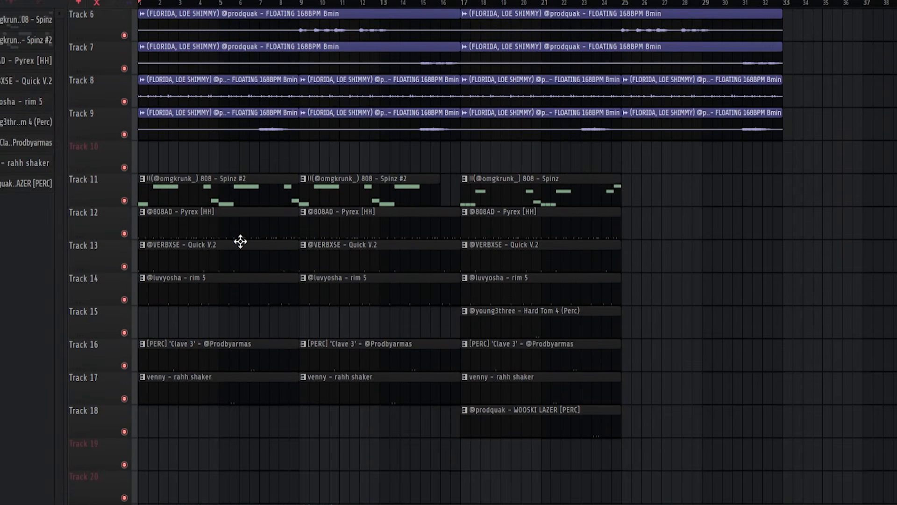
{"action": "scroll", "coordinate": [132, 237], "scroll_direction": "up", "scroll_amount": 5}
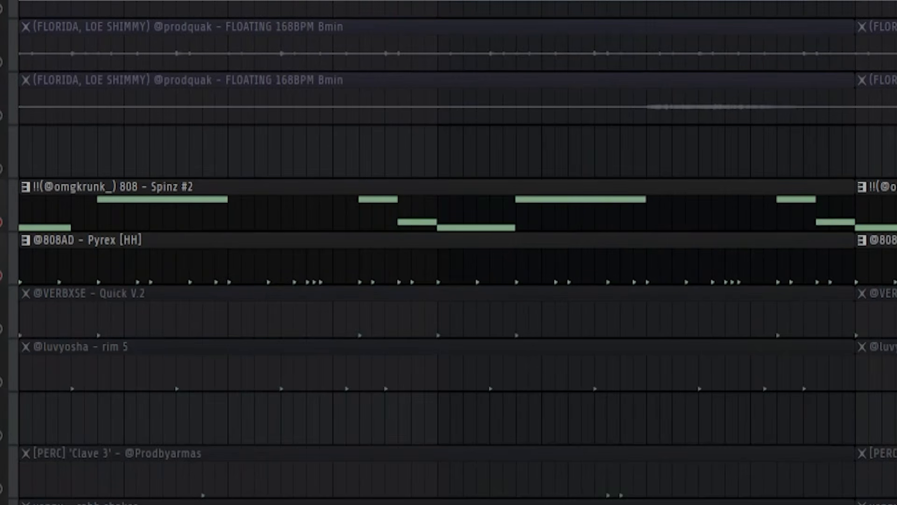
{"action": "left_click", "coordinate": [3, 328]}
{"action": "left_click", "coordinate": [3, 388]}
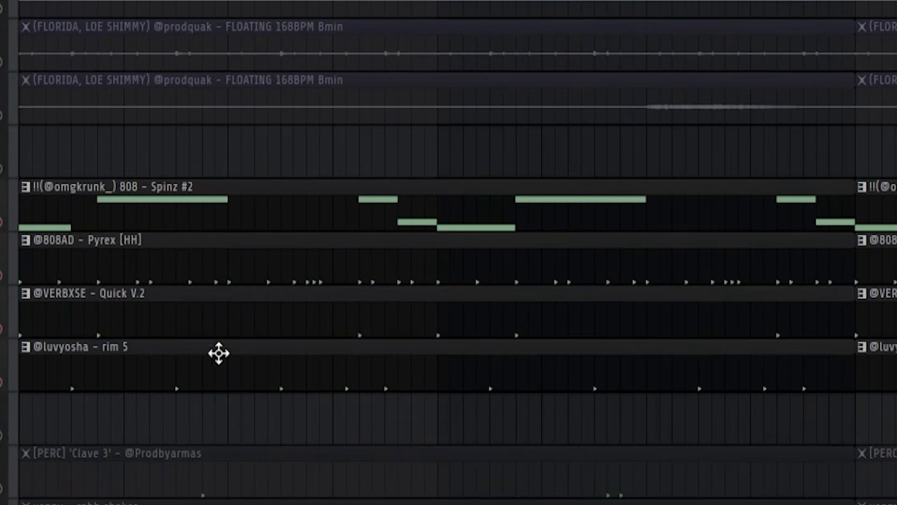
{"action": "scroll", "coordinate": [219, 352], "scroll_direction": "up", "scroll_amount": 3}
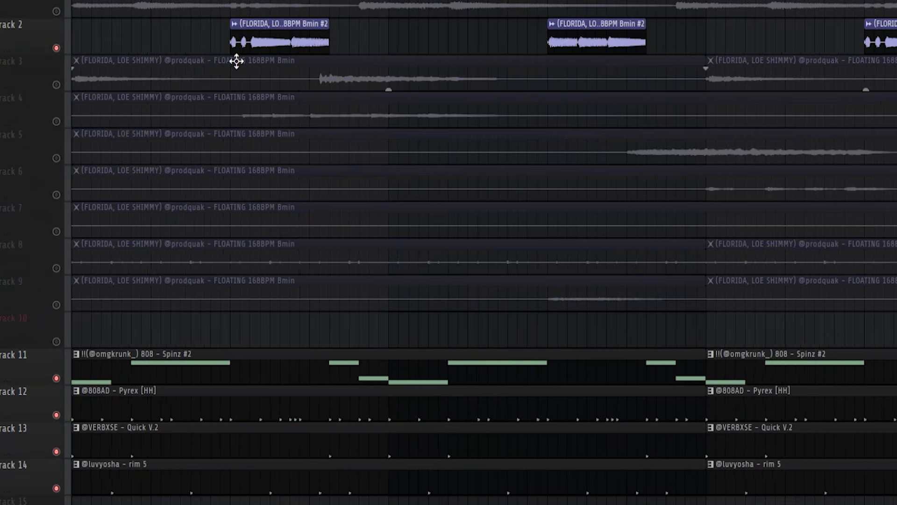
Play the 808 - Spinz pattern starting at bar 17, then open it for editing and review its notes.
{"action": "scroll", "coordinate": [236, 61], "scroll_direction": "down", "scroll_amount": 1}
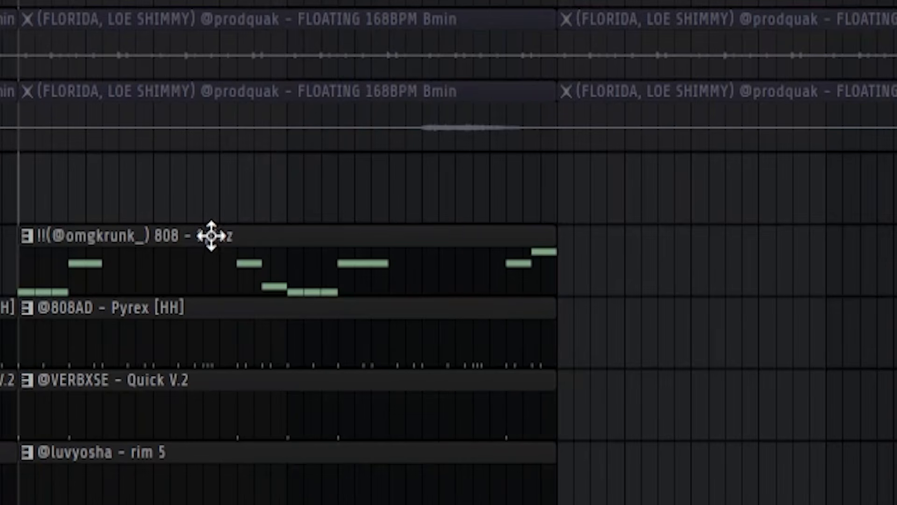
{"action": "scroll", "coordinate": [465, 48], "scroll_direction": "up", "scroll_amount": 2}
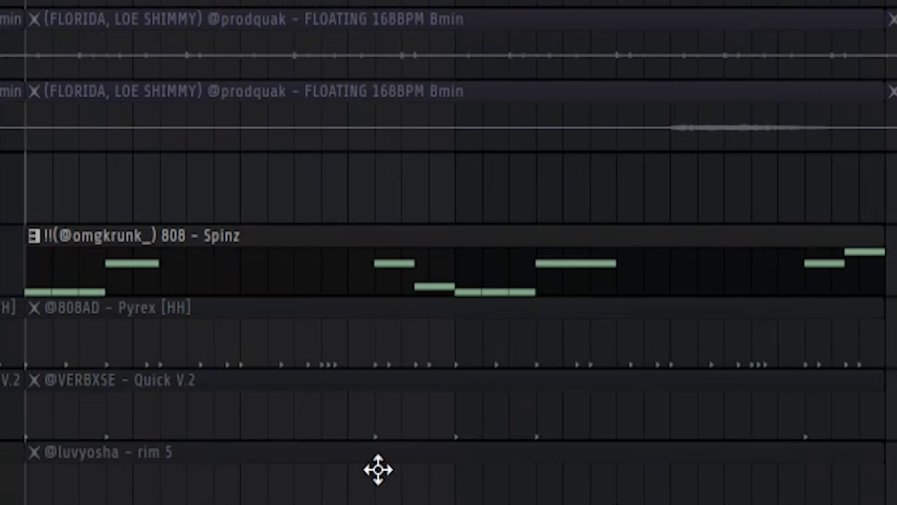
{"action": "key", "text": "space"}
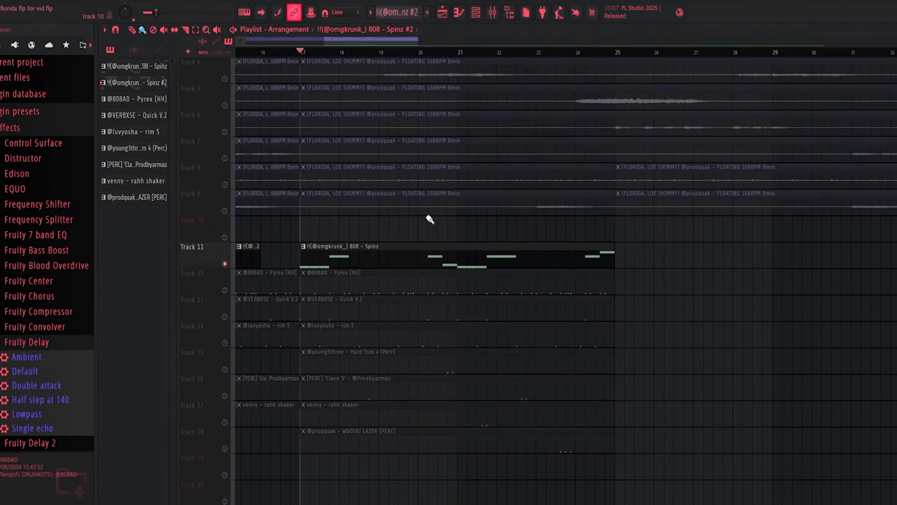
{"action": "double_click", "coordinate": [399, 253]}
{"action": "scroll", "coordinate": [290, 243], "scroll_direction": "down", "scroll_amount": 4}
{"action": "scroll", "coordinate": [80, 253], "scroll_direction": "up", "scroll_amount": 4}
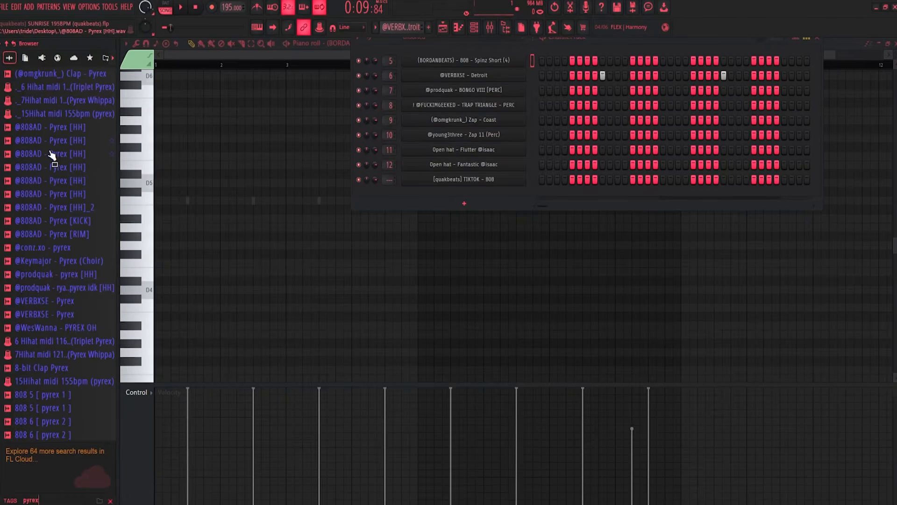
{"action": "left_click_drag", "start_coordinate": [53, 155], "coordinate": [519, 197]}
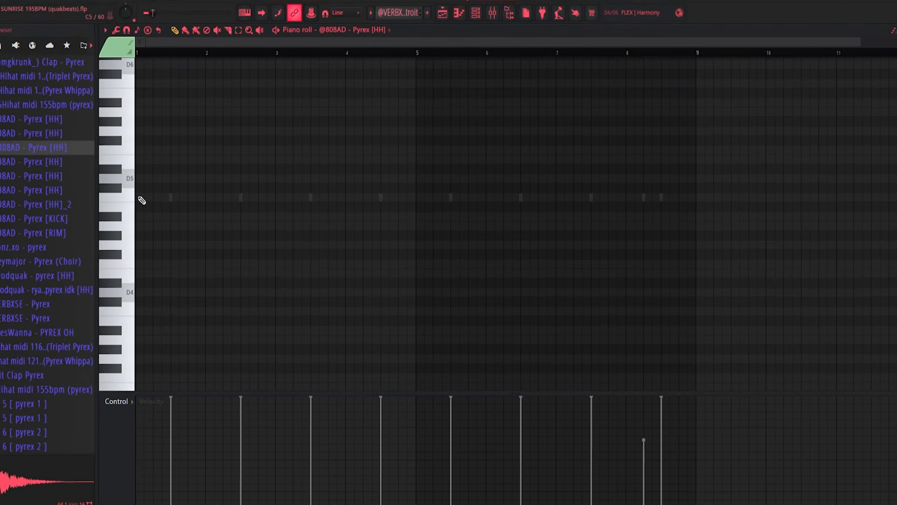
{"action": "left_click", "coordinate": [147, 198]}
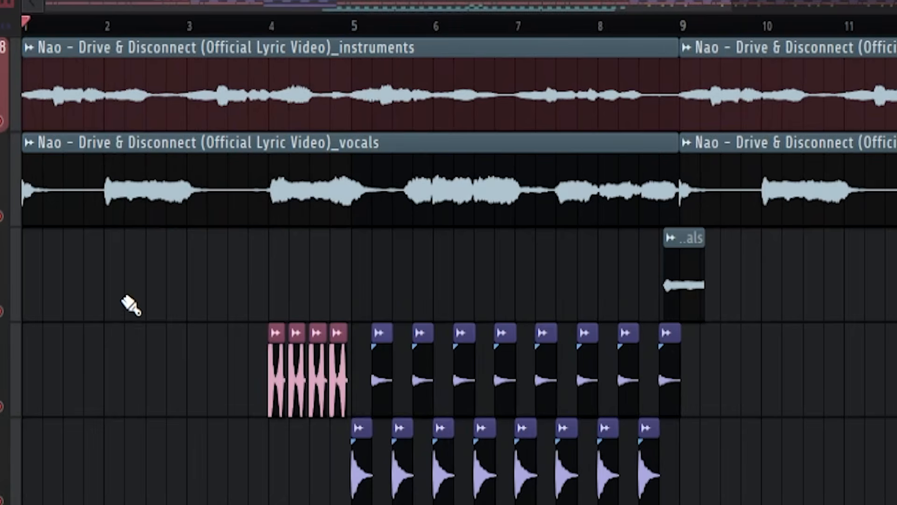
Examine the 808 clips below the vocals and play the isolated percussion hits starting at bar 4.
{"action": "scroll", "coordinate": [60, 335], "scroll_direction": "down", "scroll_amount": 3}
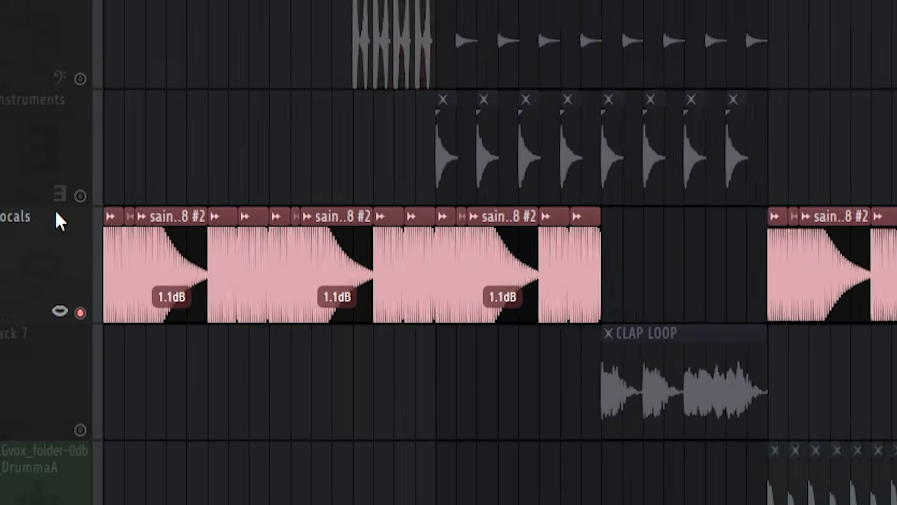
{"action": "scroll", "coordinate": [55, 212], "scroll_direction": "up", "scroll_amount": 5}
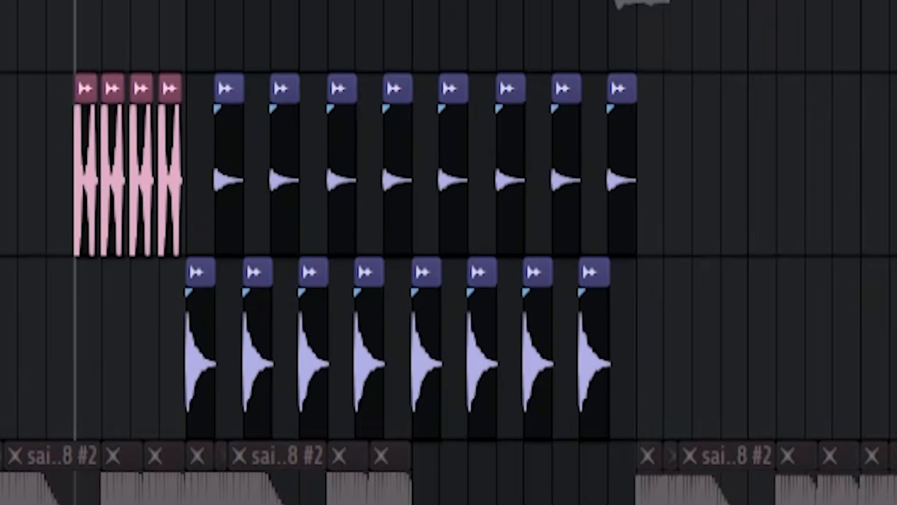
{"action": "key", "text": "space"}
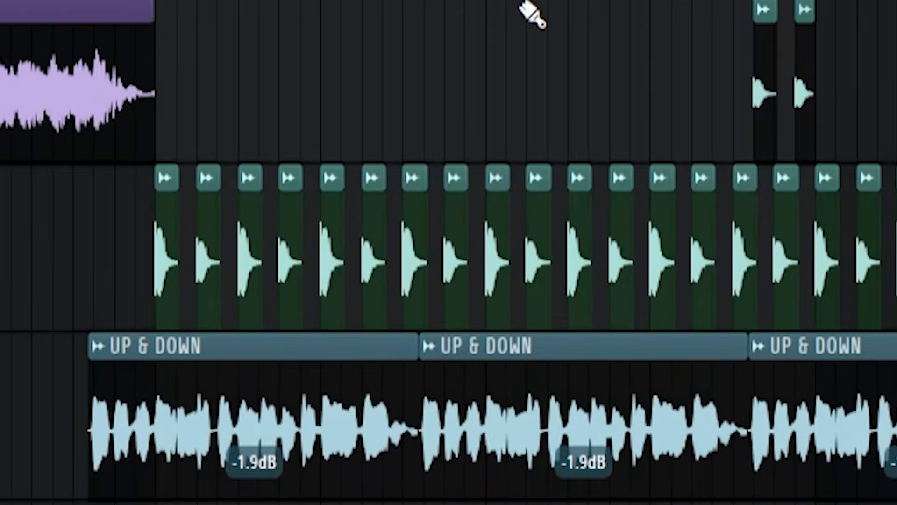
Examine the UP & DOWN vocal loop after the clap loop and play the section with the isolated percussion hits.
{"action": "scroll", "coordinate": [77, 241], "scroll_direction": "down", "scroll_amount": 2}
{"action": "scroll", "coordinate": [65, 105], "scroll_direction": "right", "scroll_amount": 2}
{"action": "scroll", "coordinate": [62, 100], "scroll_direction": "up", "scroll_amount": 4}
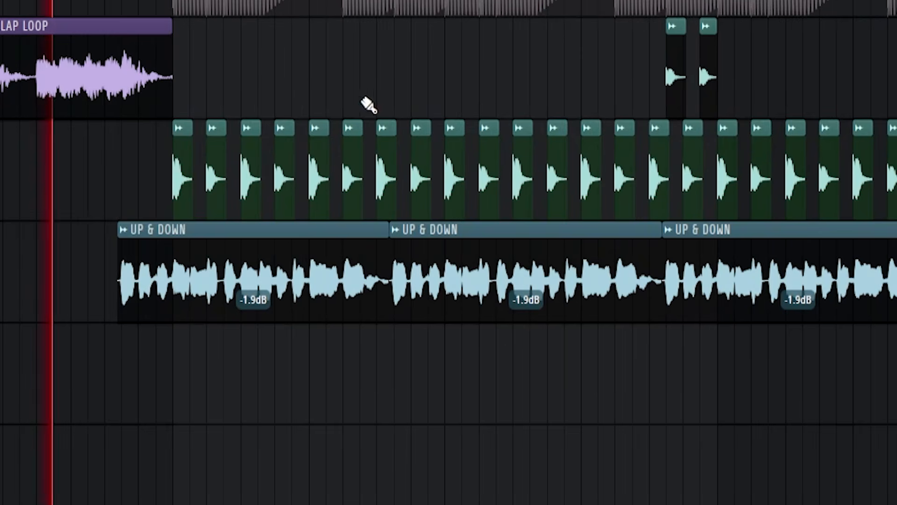
{"action": "scroll", "coordinate": [307, 139], "scroll_direction": "up", "scroll_amount": 2}
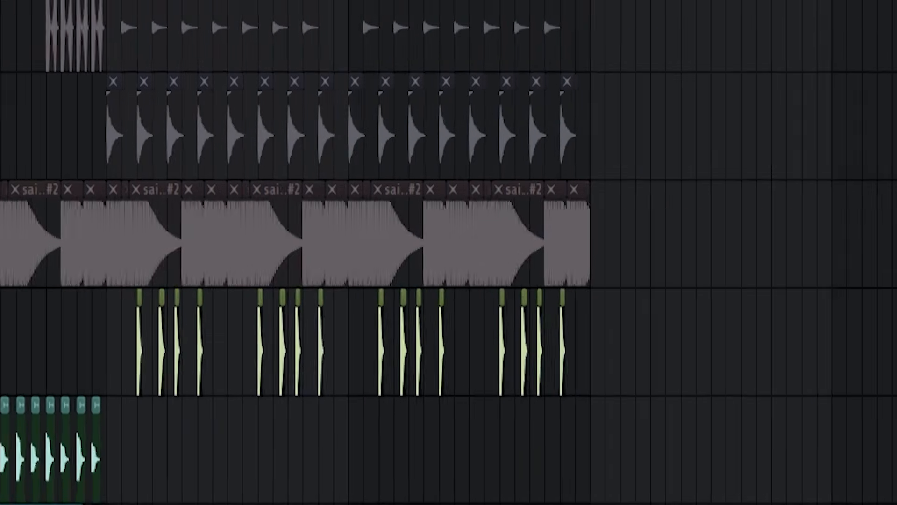
{"action": "scroll", "coordinate": [257, 215], "scroll_direction": "up", "scroll_amount": 4}
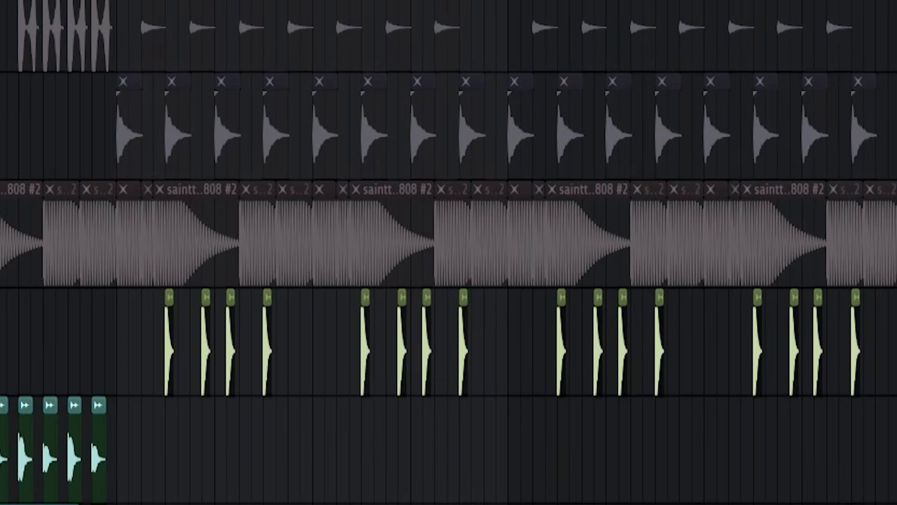
{"action": "scroll", "coordinate": [257, 215], "scroll_direction": "down", "scroll_amount": 1}
{"action": "key", "text": "space"}
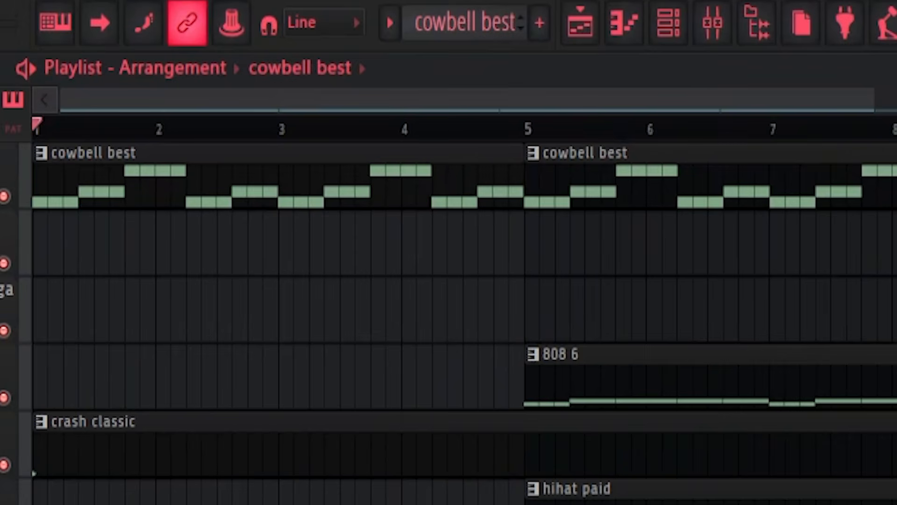
Examine the cowbell best melody against the Xpand!2, 808 6, hi-hat, scratch and snare patterns across the arrangement.
{"action": "right_click", "coordinate": [241, 91]}
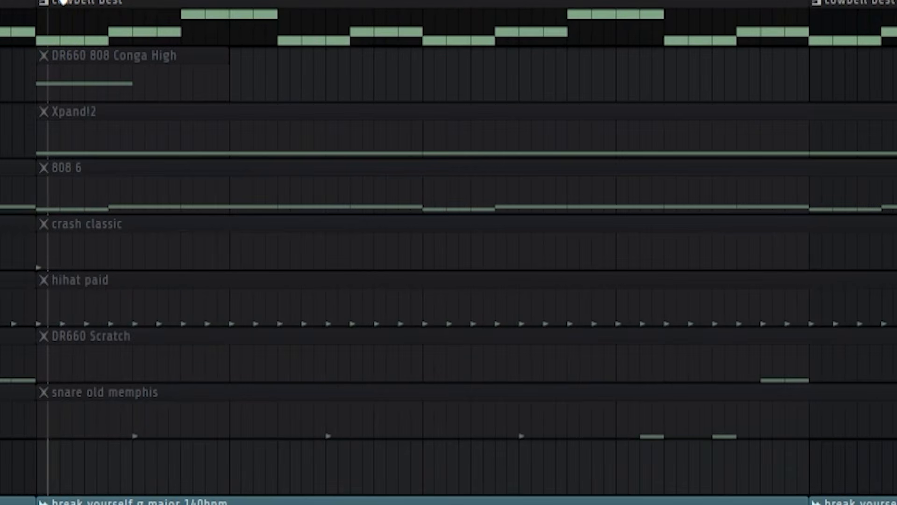
{"action": "scroll", "coordinate": [25, 39], "scroll_direction": "down", "scroll_amount": 5}
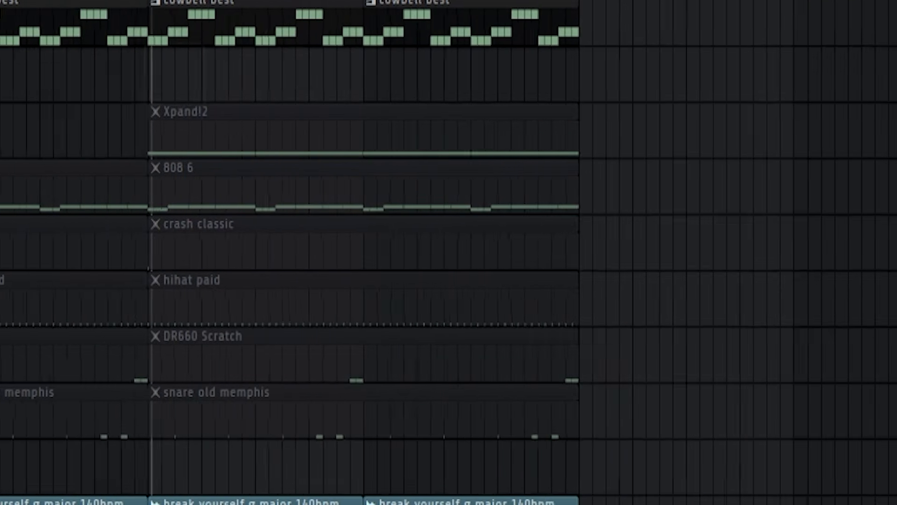
{"action": "scroll", "coordinate": [449, 252], "scroll_direction": "up", "scroll_amount": 3}
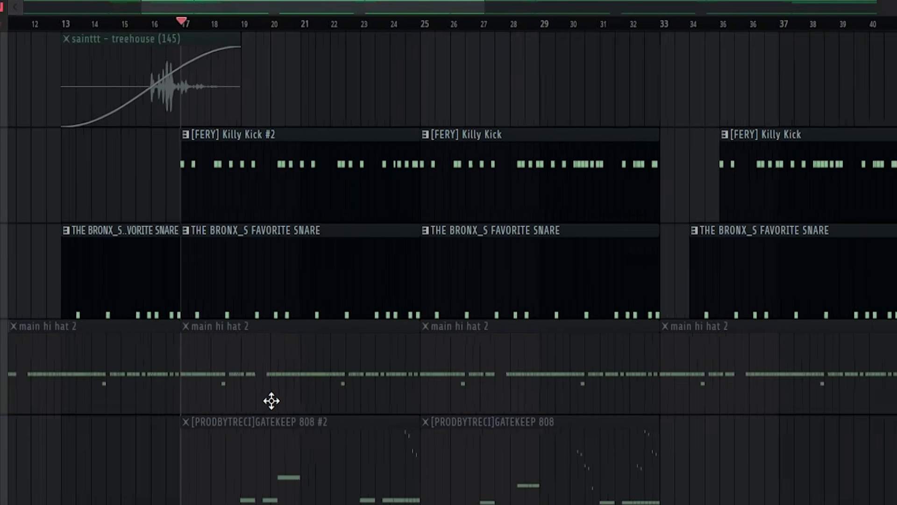
Open the main hi hat 2 pattern's notes and examine the rolls and the lower-pitched hits.
{"action": "double_click", "coordinate": [242, 352]}
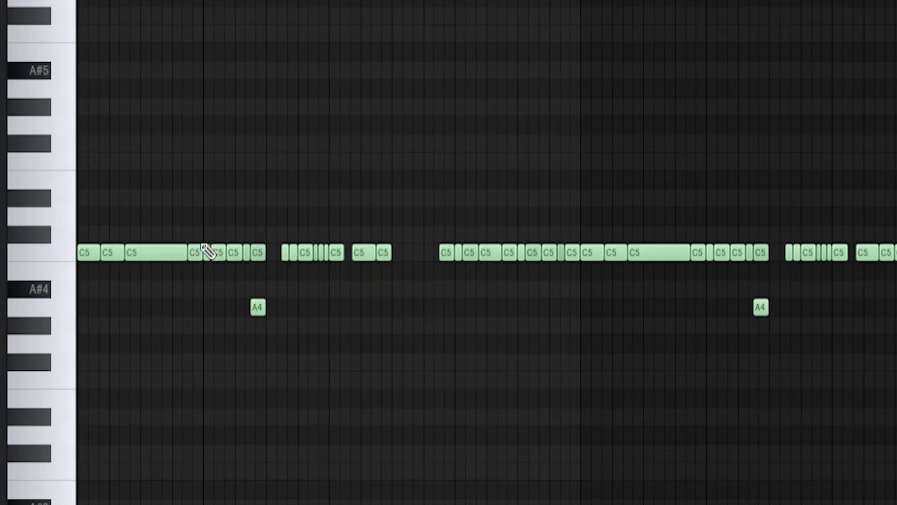
{"action": "scroll", "coordinate": [85, 251], "scroll_direction": "up", "scroll_amount": 3}
{"action": "scroll", "coordinate": [144, 181], "scroll_direction": "down", "scroll_amount": 3}
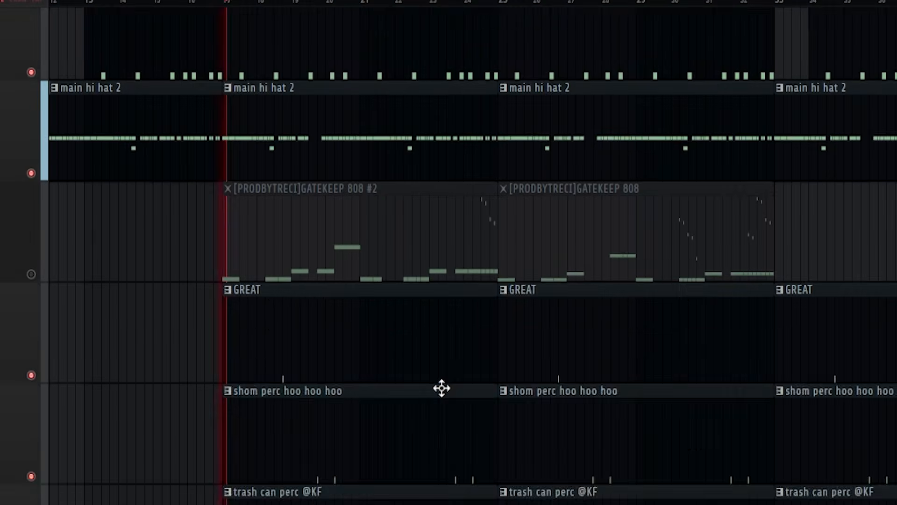
Review the drill drum tracks and open the notes of the second [PRODBYTRECI]GATEKEEP 808 clip, starting at bar 25.
{"action": "scroll", "coordinate": [441, 387], "scroll_direction": "down", "scroll_amount": 3}
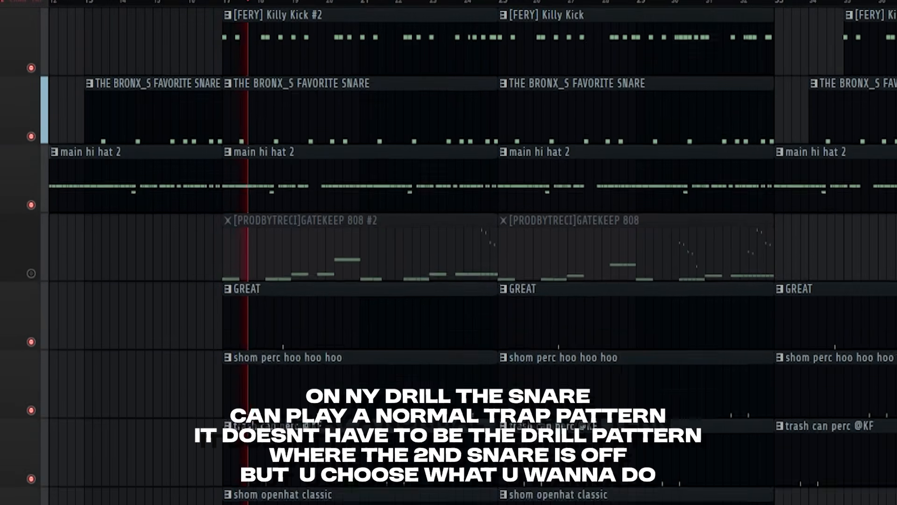
{"action": "scroll", "coordinate": [440, 387], "scroll_direction": "down", "scroll_amount": 1}
{"action": "scroll", "coordinate": [586, 319], "scroll_direction": "up", "scroll_amount": 1}
{"action": "right_click", "coordinate": [586, 317]}
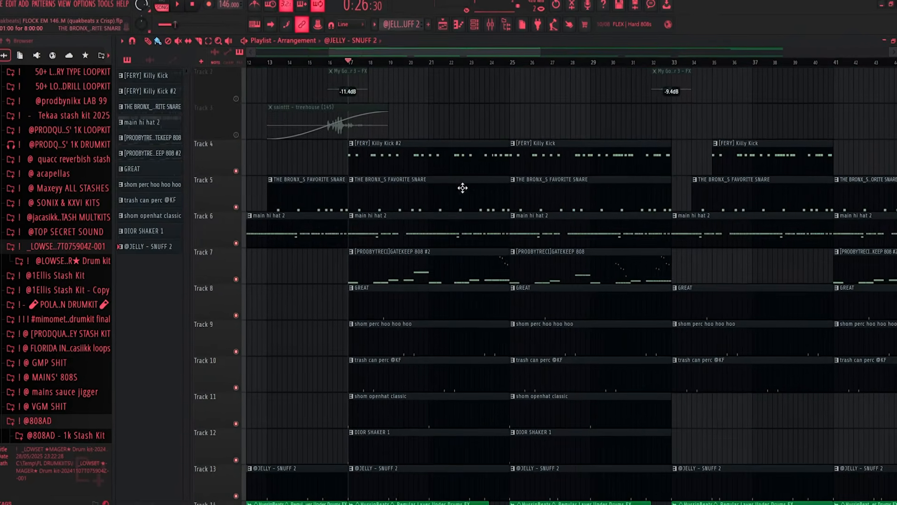
{"action": "double_click", "coordinate": [552, 269]}
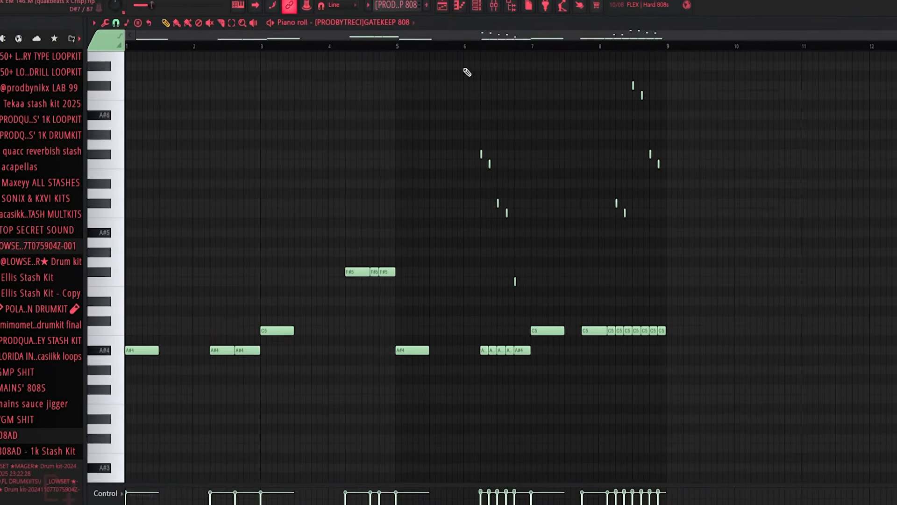